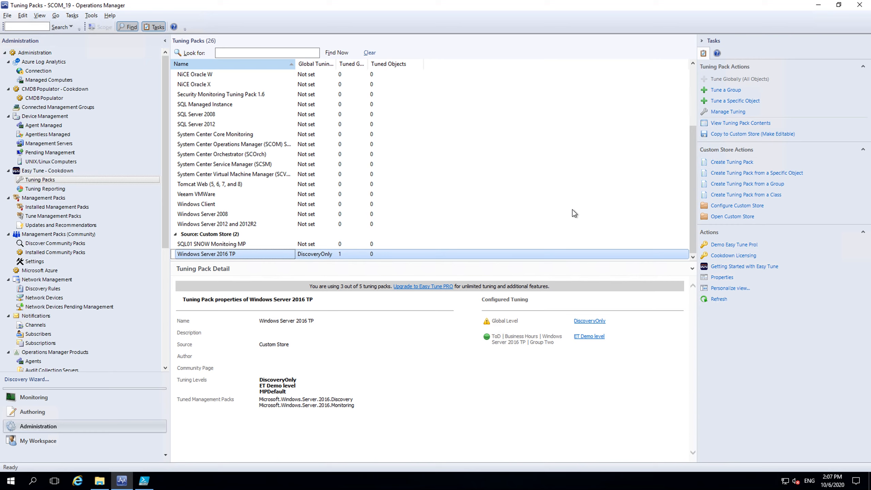
Start a custom tuning pack from a specific object, searching for infra-ad01 and choosing Infra-AD01.cookdown.local as the source
{"action": "left_click", "coordinate": [769, 173]}
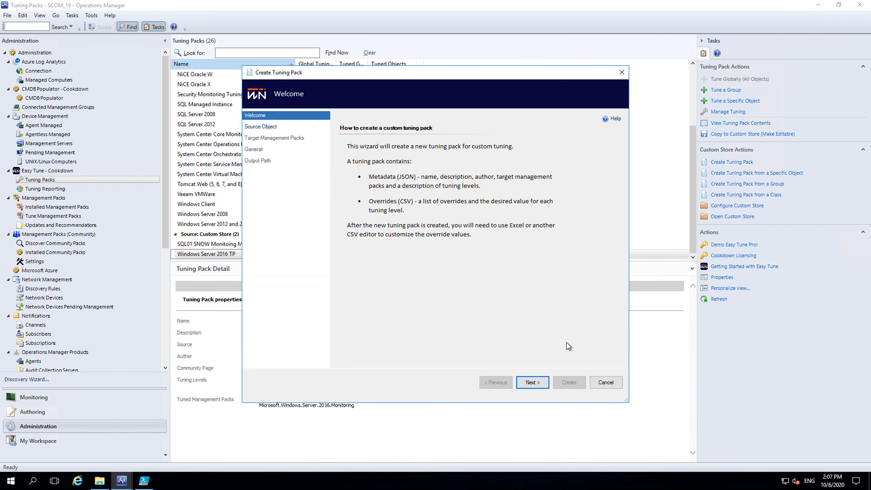
{"action": "left_click", "coordinate": [531, 382]}
{"action": "left_click", "coordinate": [574, 173]}
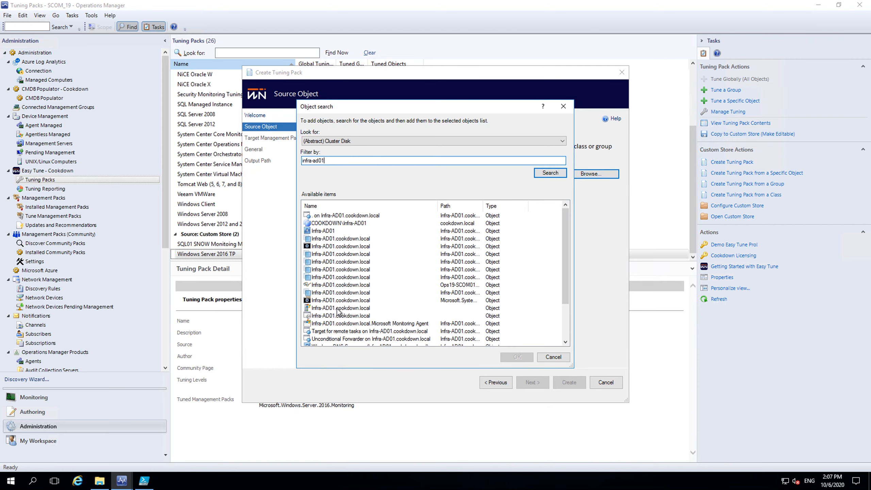
{"action": "left_click", "coordinate": [363, 308]}
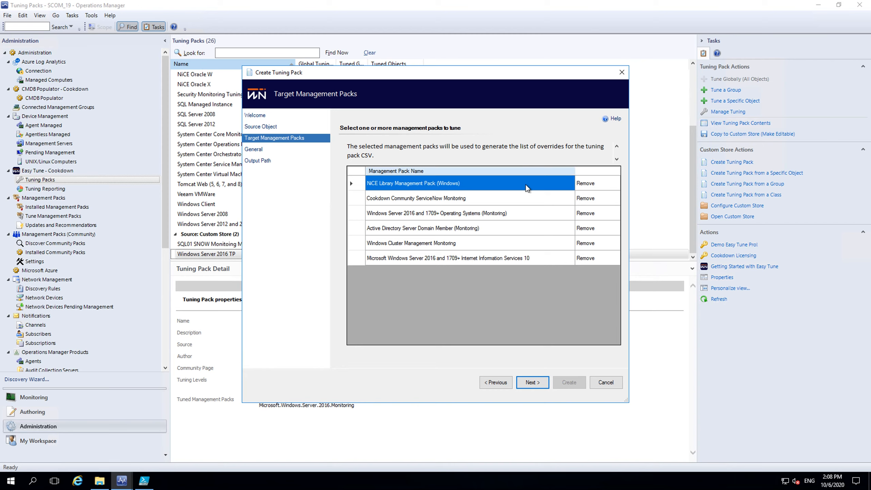
Keep all listed target management packs, name the tuning pack "Infra-ad01 tuning Oct 2020" and create it
{"action": "left_click", "coordinate": [532, 383]}
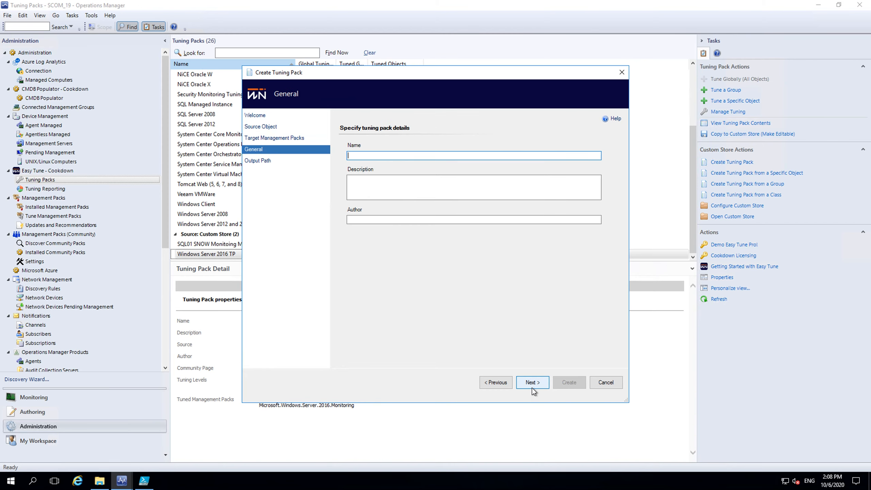
{"action": "left_click", "coordinate": [531, 388]}
{"action": "left_click", "coordinate": [565, 382]}
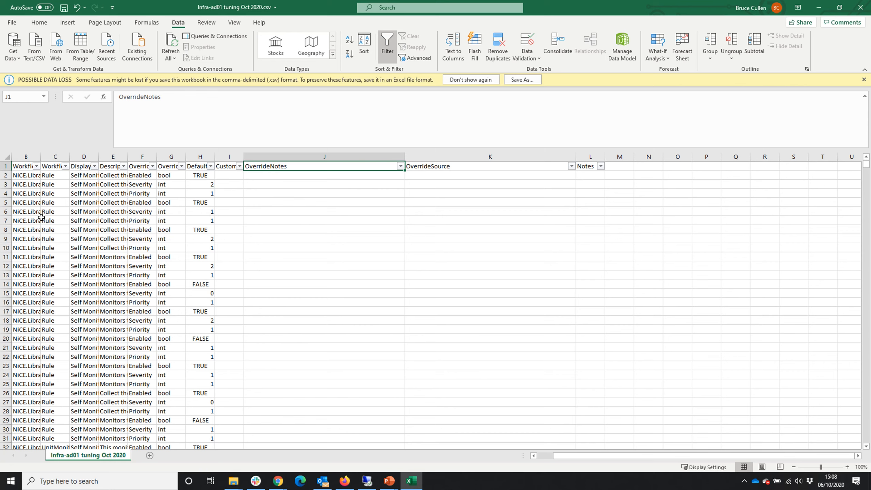
In Excel, filter the Custom column of the Infra-ad01 tuning Oct 2020 CSV to exclude blank values
{"action": "left_click", "coordinate": [310, 194]}
{"action": "scroll", "coordinate": [311, 203], "scroll_direction": "down", "scroll_amount": 4}
{"action": "scroll", "coordinate": [310, 209], "scroll_direction": "up", "scroll_amount": 4}
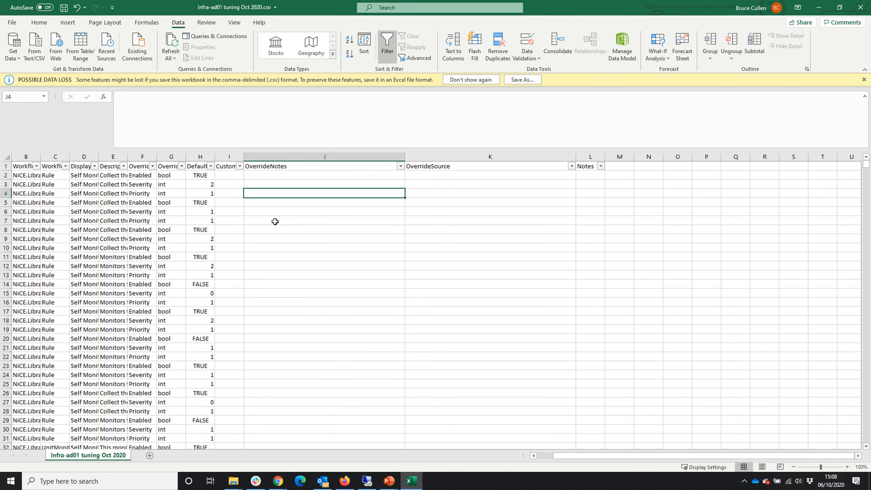
{"action": "left_click", "coordinate": [233, 185]}
{"action": "left_click", "coordinate": [230, 165]}
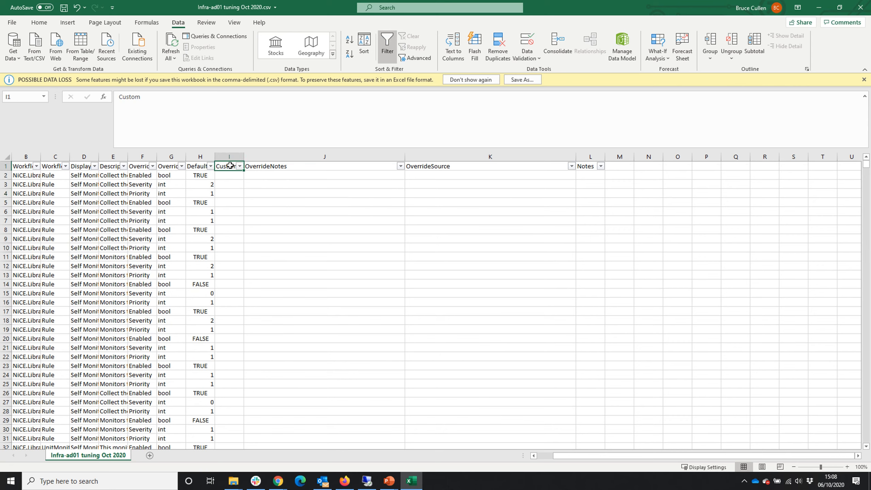
{"action": "left_click", "coordinate": [240, 166]}
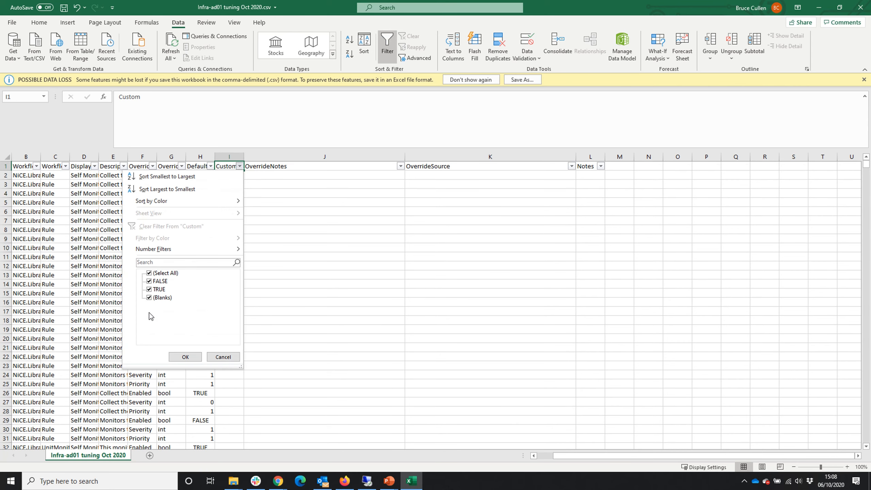
{"action": "left_click", "coordinate": [149, 298]}
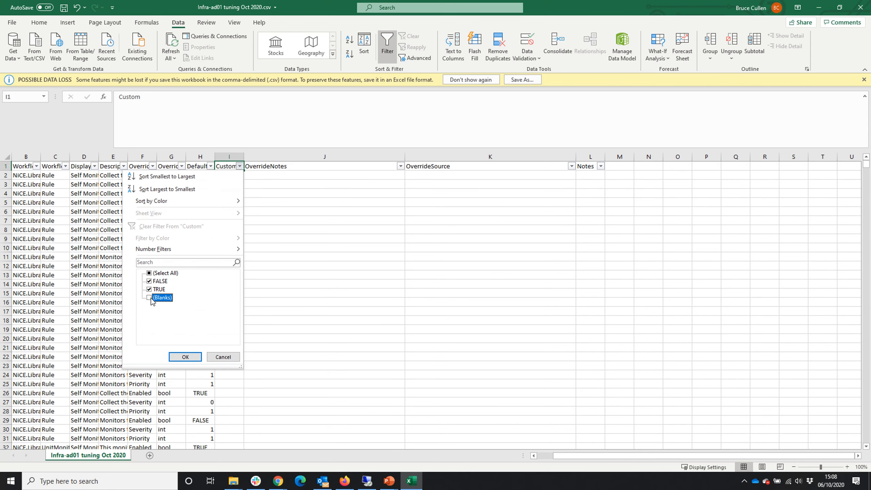
{"action": "left_click", "coordinate": [185, 357]}
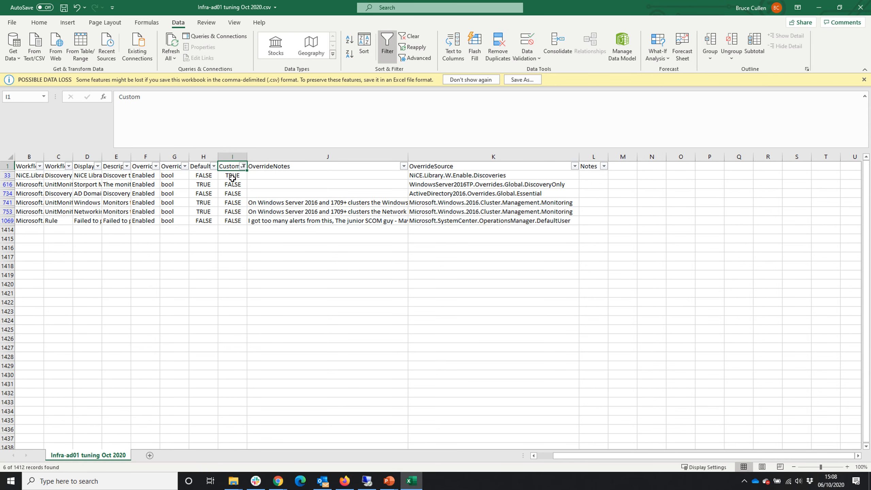
Examine the custom value, override notes and override source of the rule in row 1069
{"action": "left_click", "coordinate": [234, 219]}
{"action": "left_click", "coordinate": [256, 222]}
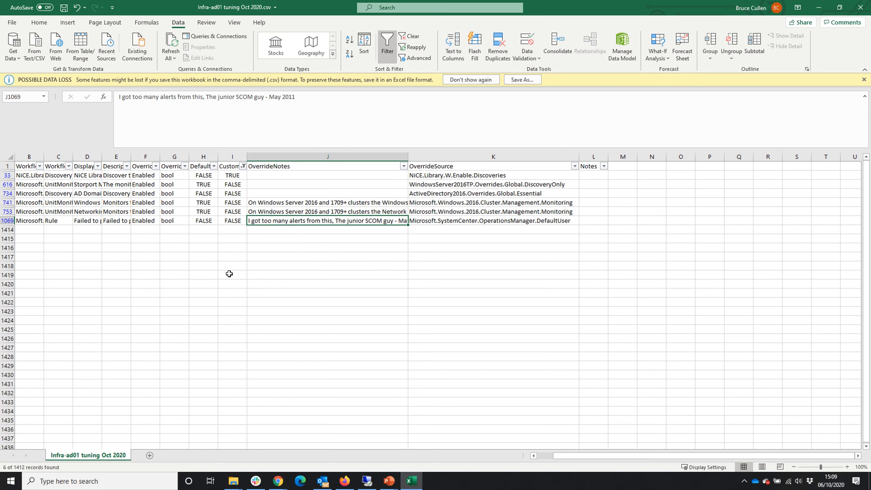
{"action": "left_click", "coordinate": [428, 221]}
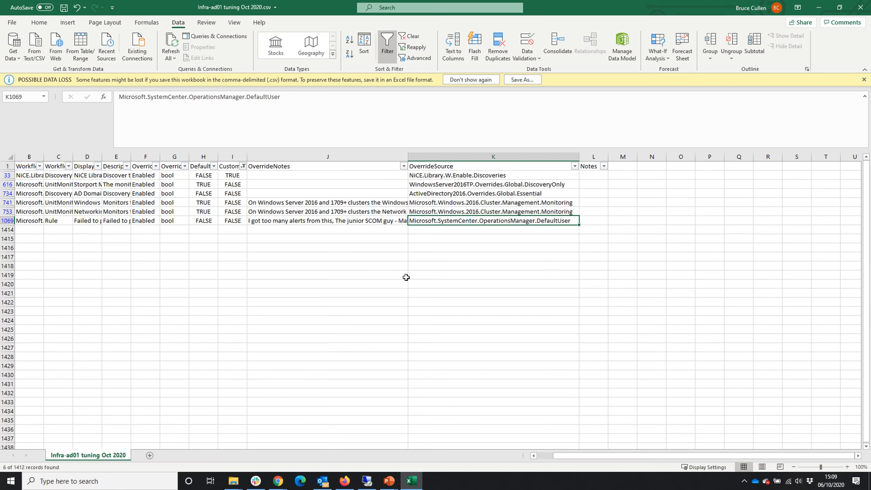
{"action": "left_click", "coordinate": [231, 156]}
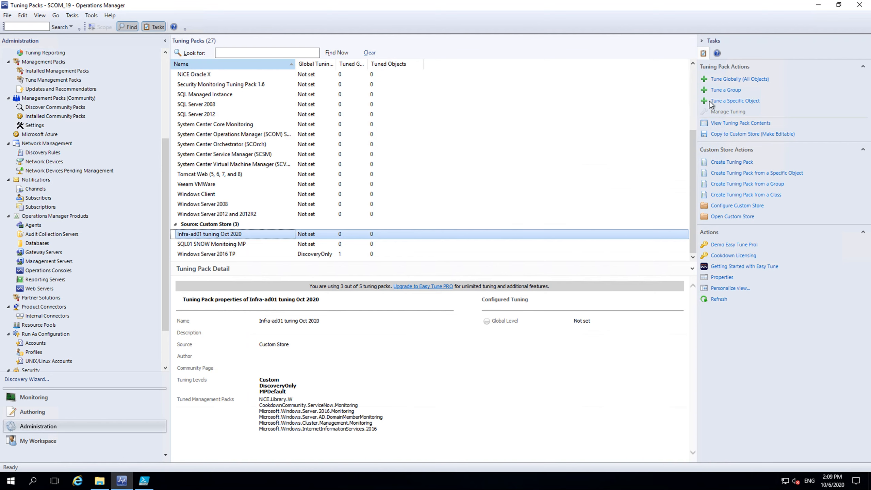
In Operations Manager, tune a group with the Infra-ad01 pack, searching for "ad" and targeting AD Domain Controller Group (Microsoft Windows Server 2016)
{"action": "left_click", "coordinate": [723, 89]}
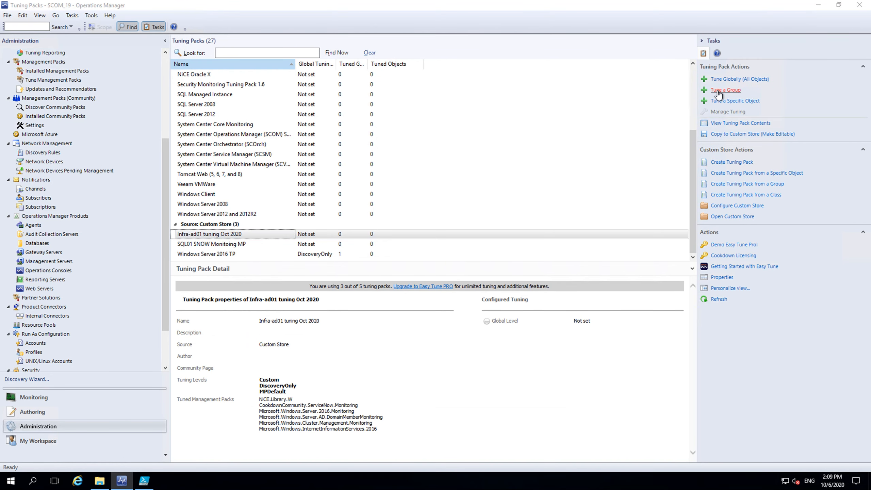
{"action": "left_click", "coordinate": [531, 148]}
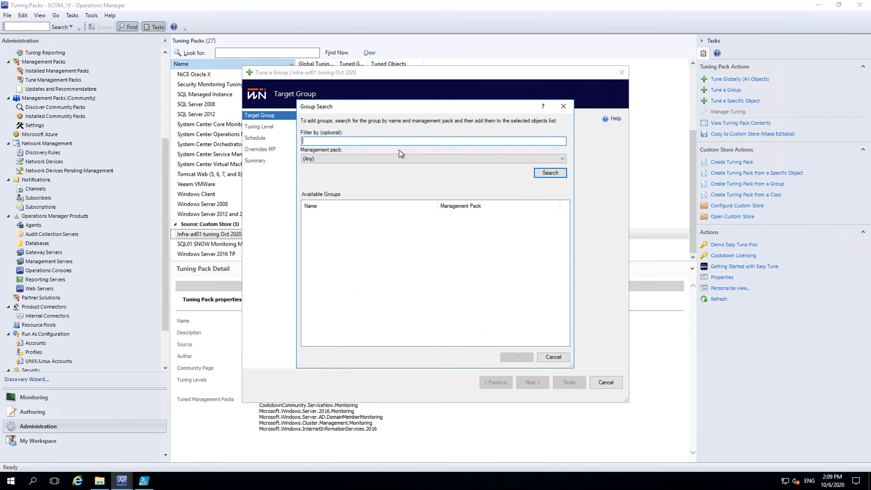
{"action": "type", "text": "ad"}
{"action": "key", "text": "Return"}
{"action": "left_click", "coordinate": [353, 224]}
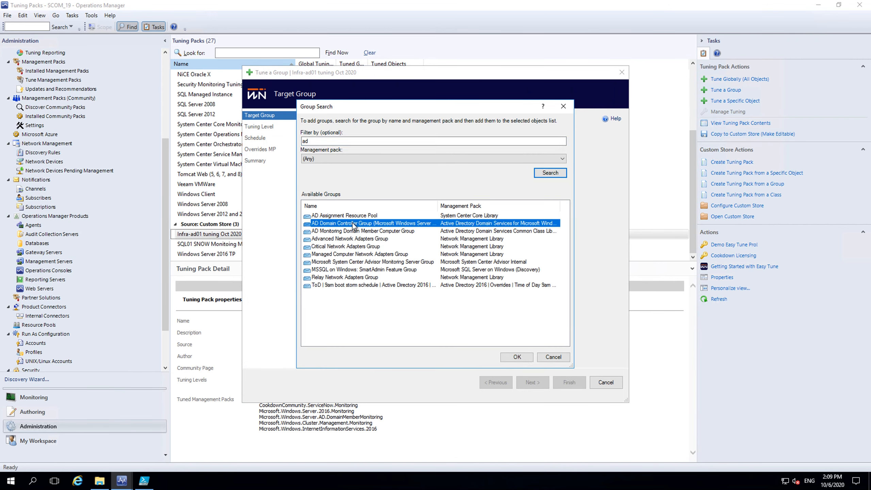
{"action": "left_click", "coordinate": [517, 357]}
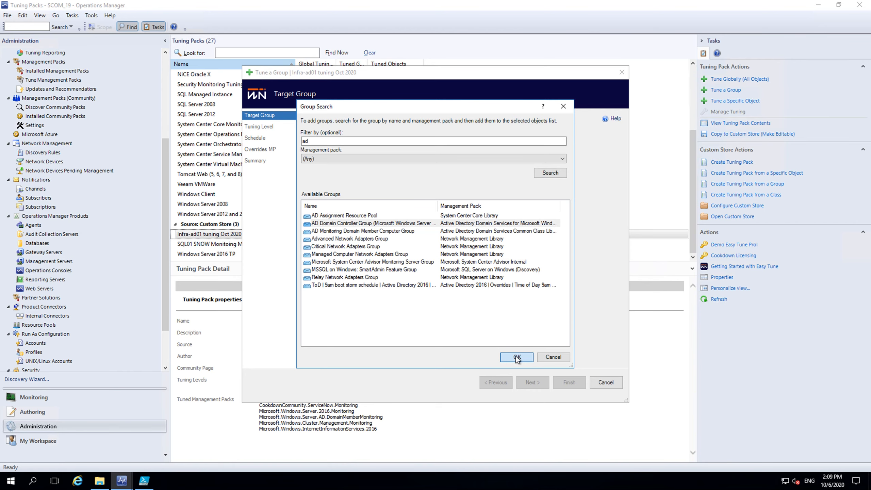
{"action": "left_click", "coordinate": [532, 382]}
Apply the Custom tuning level to the group after reviewing its overrides, storing them in an automatically created new management pack
{"action": "left_click", "coordinate": [418, 146]}
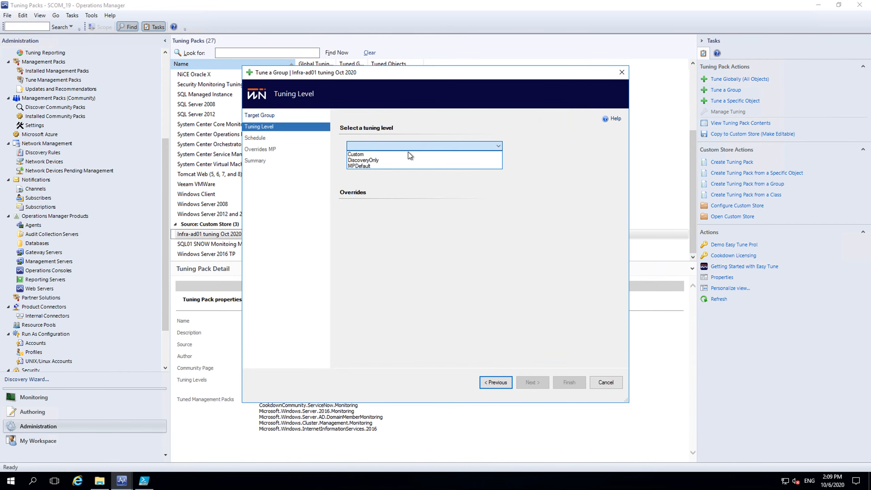
{"action": "left_click", "coordinate": [375, 154]}
{"action": "scroll", "coordinate": [495, 301], "scroll_direction": "down", "scroll_amount": 3}
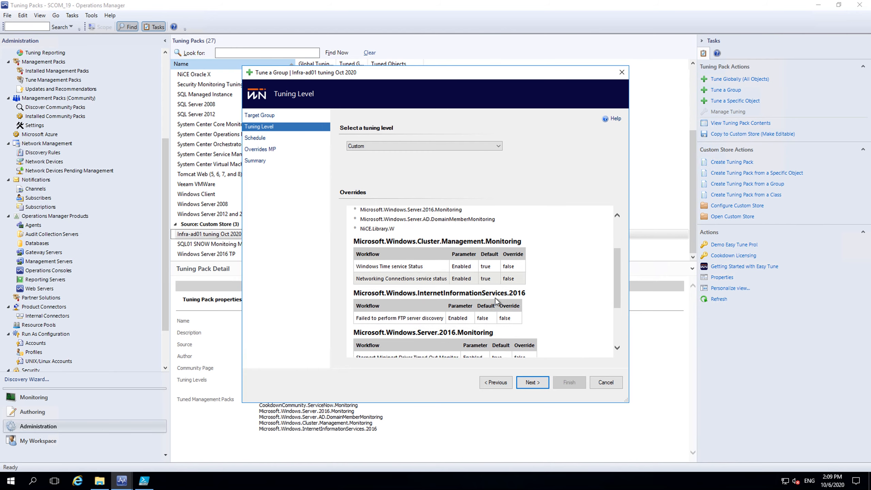
{"action": "scroll", "coordinate": [504, 271], "scroll_direction": "down", "scroll_amount": 3}
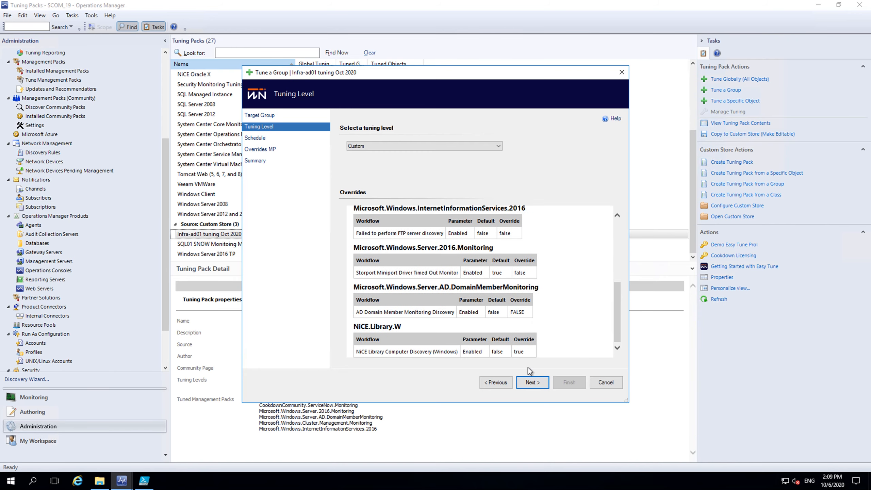
{"action": "left_click", "coordinate": [542, 382]}
{"action": "left_click", "coordinate": [542, 383]}
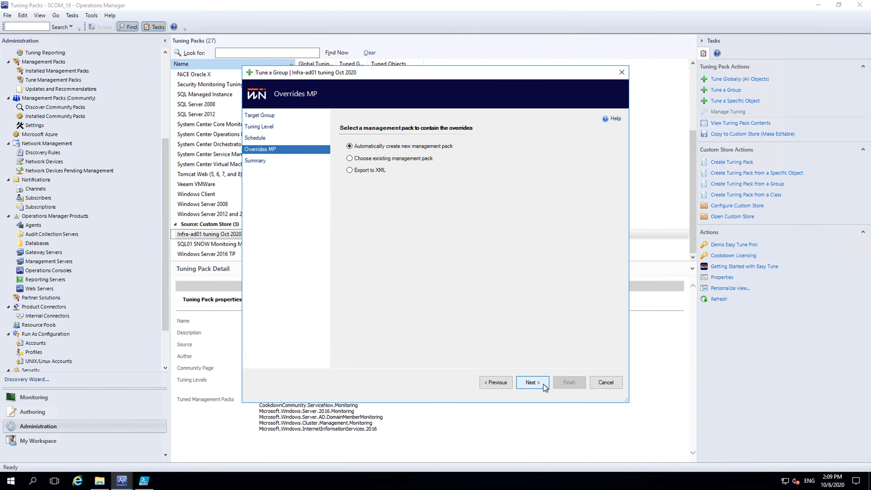
{"action": "left_click", "coordinate": [543, 383]}
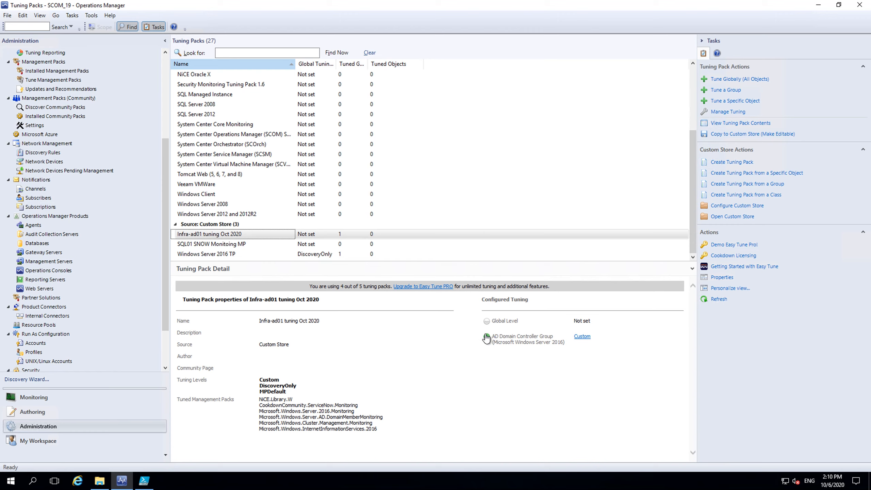
Open the global DiscoveryOnly overrides of the Windows Server 2016 TP pack and check their target, effective and drift values
{"action": "mouse_move", "coordinate": [485, 343]}
{"action": "mouse_move", "coordinate": [487, 325]}
{"action": "left_click", "coordinate": [285, 254]}
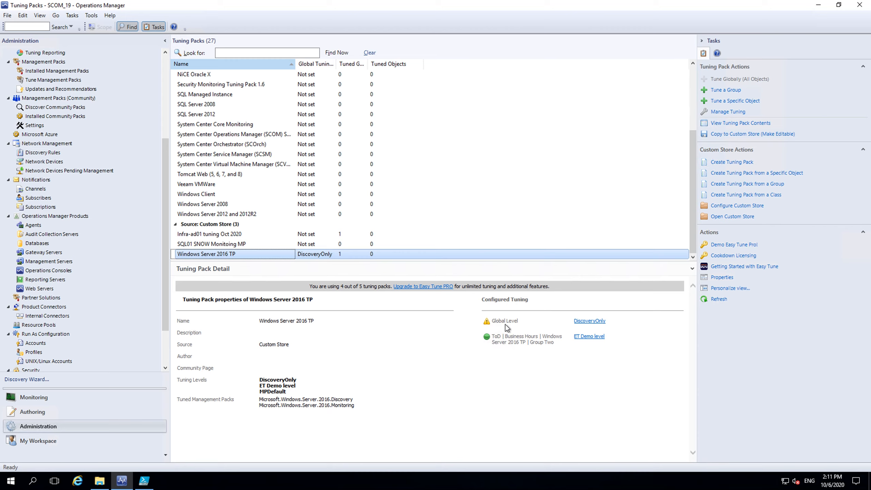
{"action": "left_click", "coordinate": [581, 321]}
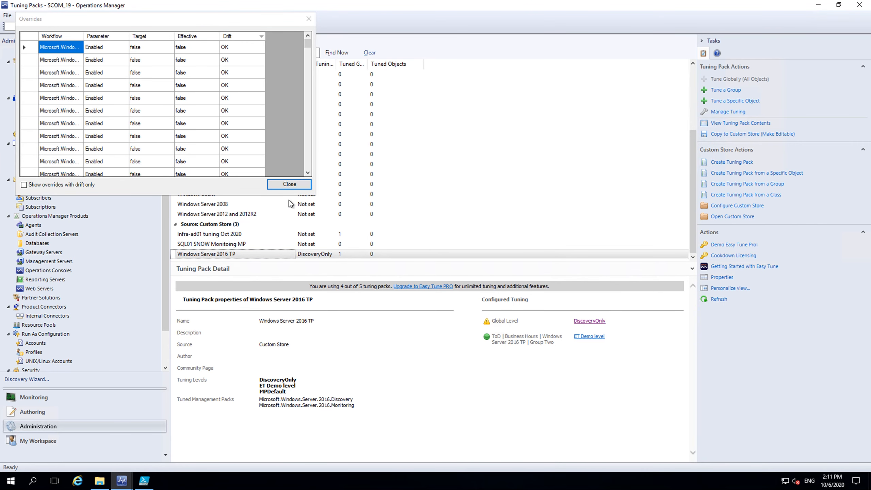
{"action": "left_click", "coordinate": [143, 47]}
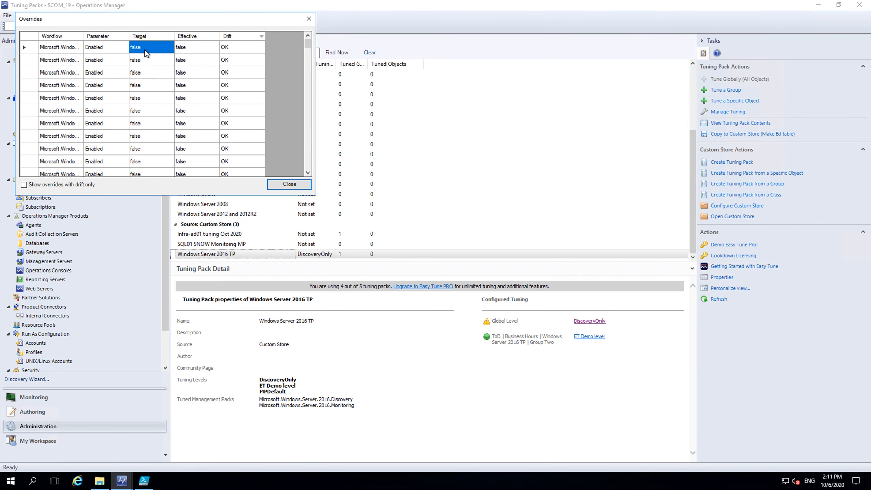
{"action": "left_click", "coordinate": [184, 49]}
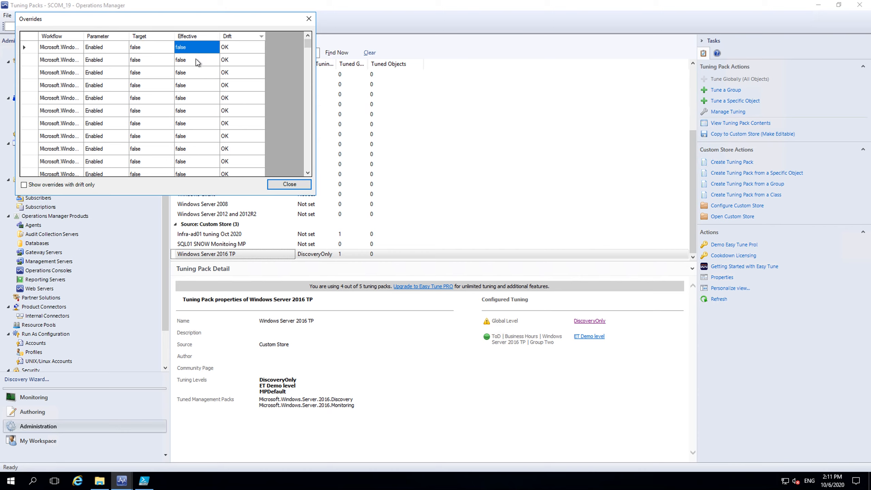
{"action": "left_click", "coordinate": [233, 49]}
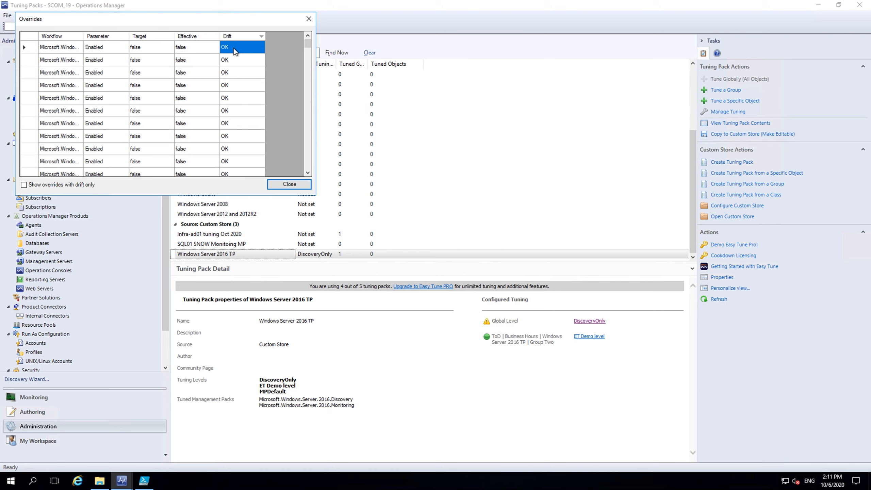
Show only the overrides with drift and compare their target values with the effective values
{"action": "left_click", "coordinate": [55, 185]}
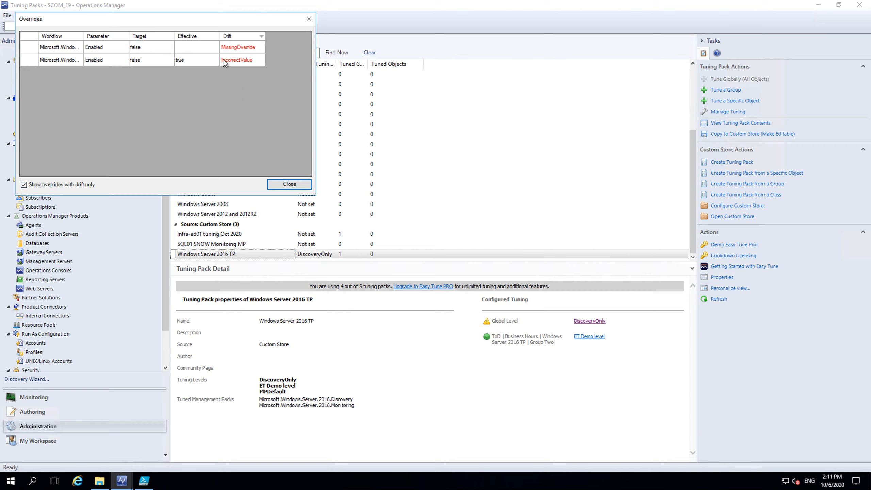
{"action": "left_click", "coordinate": [134, 50]}
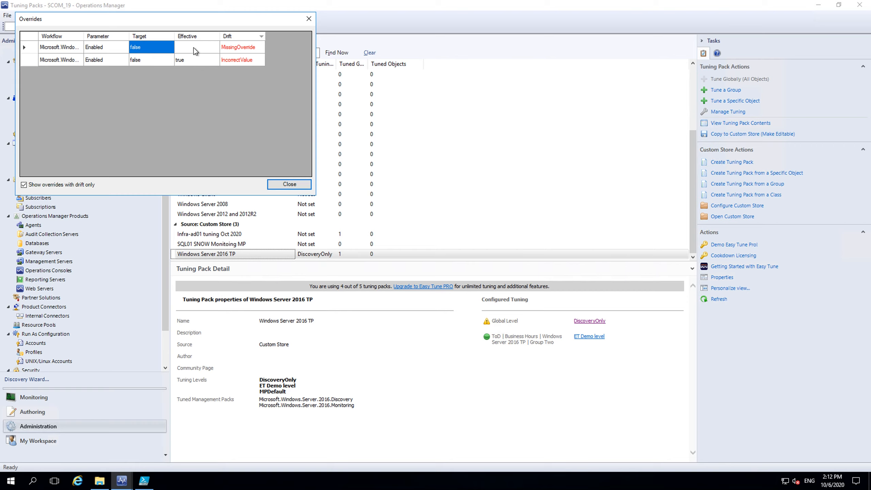
{"action": "left_click", "coordinate": [242, 49]}
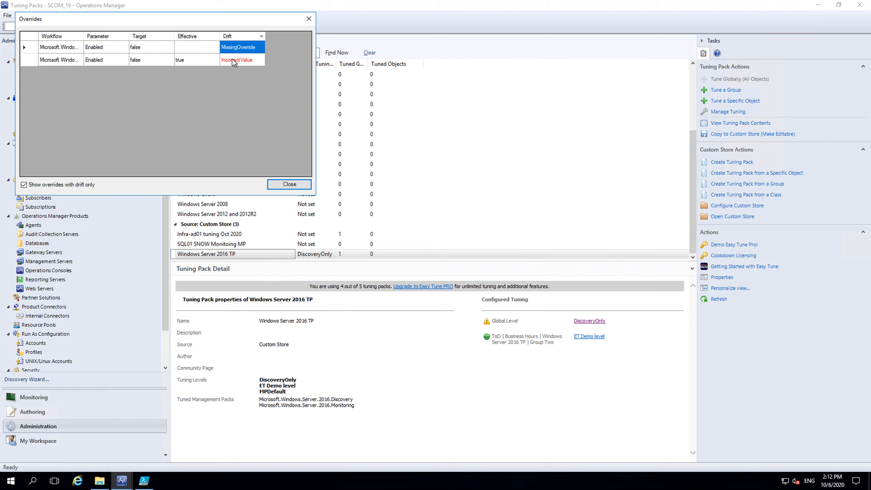
{"action": "left_click", "coordinate": [148, 60]}
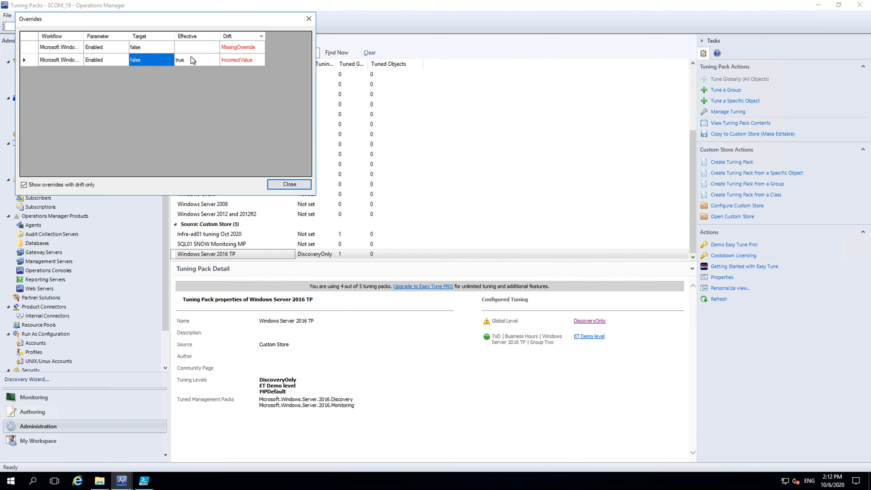
Open the properties of the override with IncorrectValue drift, read its source management pack and description, and close it without changes
{"action": "left_click", "coordinate": [63, 59]}
{"action": "double_click", "coordinate": [63, 59]}
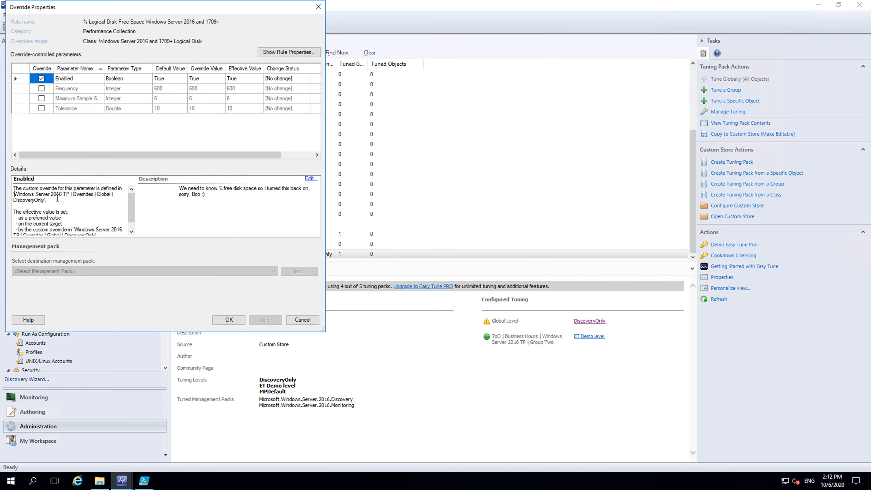
{"action": "left_click_drag", "start_coordinate": [16, 196], "coordinate": [106, 195]}
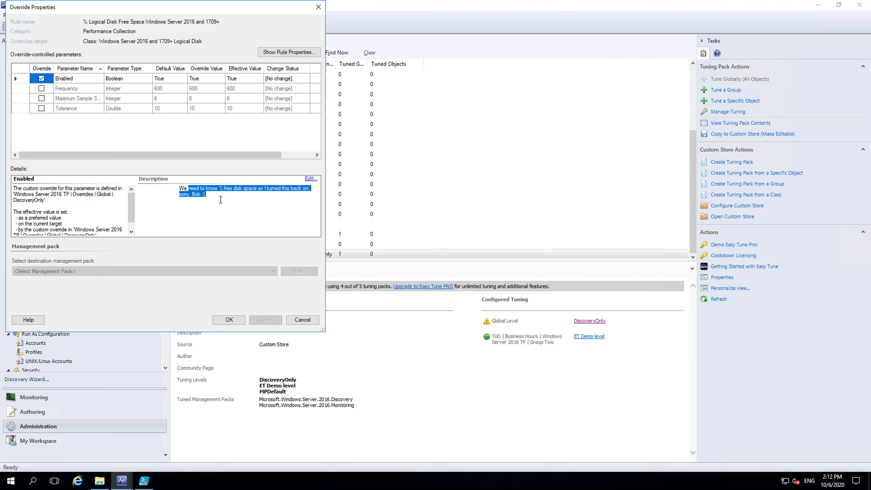
{"action": "double_click", "coordinate": [196, 194]}
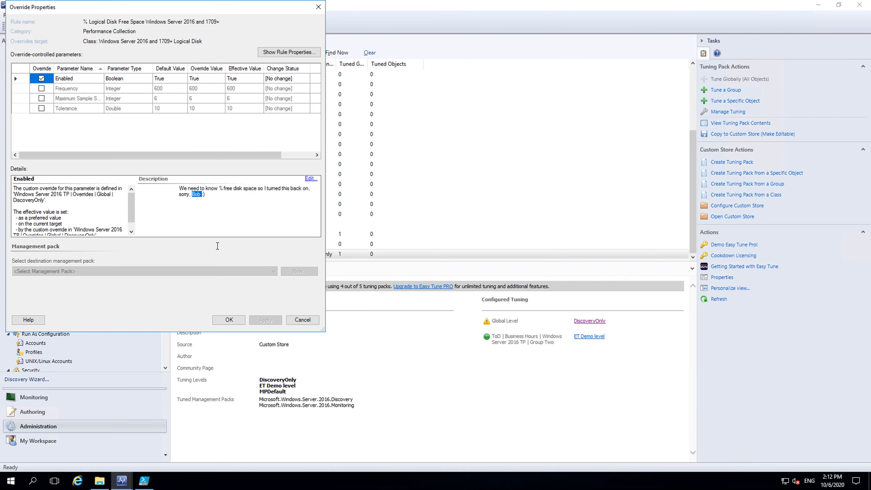
{"action": "left_click", "coordinate": [302, 320]}
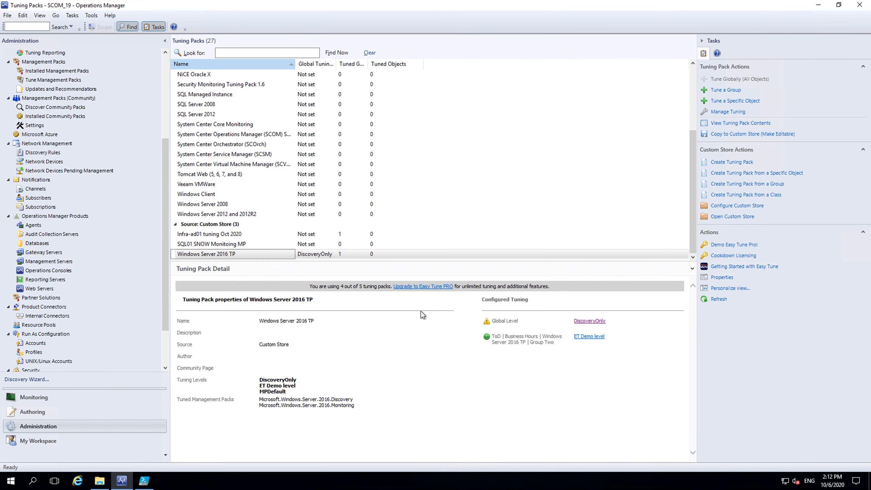
Start tuning the Infra-ad01 tuning Oct 2020 pack globally and choose the DiscoveryOnly tuning level
{"action": "left_click", "coordinate": [314, 233]}
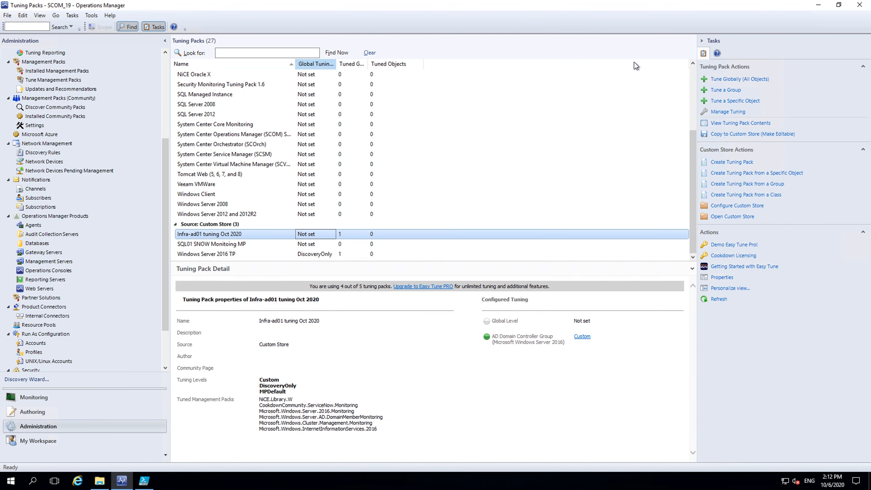
{"action": "left_click", "coordinate": [724, 80]}
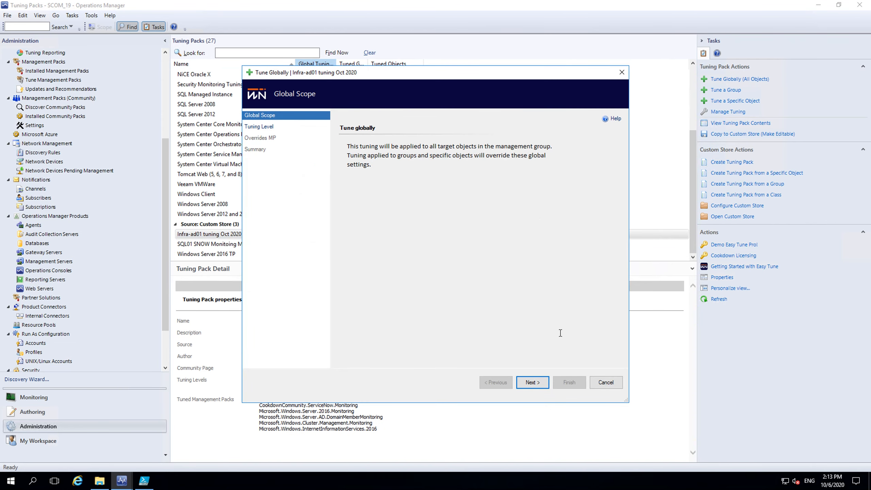
{"action": "left_click", "coordinate": [539, 383]}
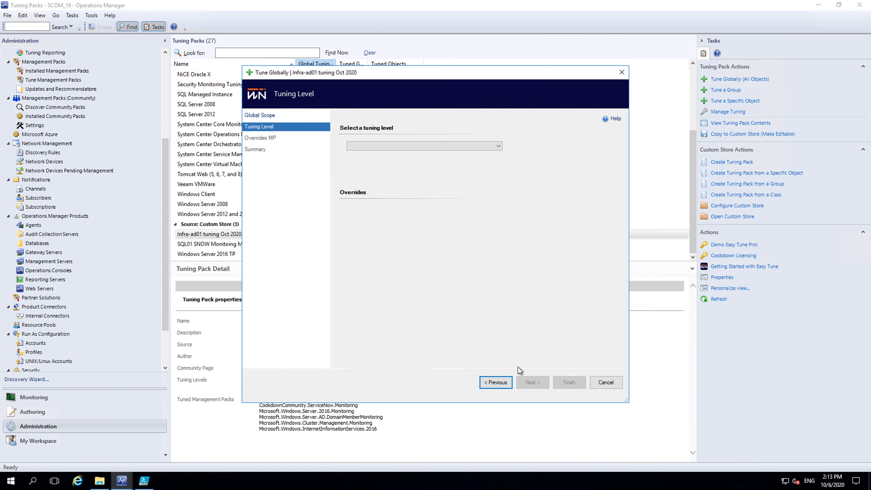
{"action": "left_click", "coordinate": [407, 148]}
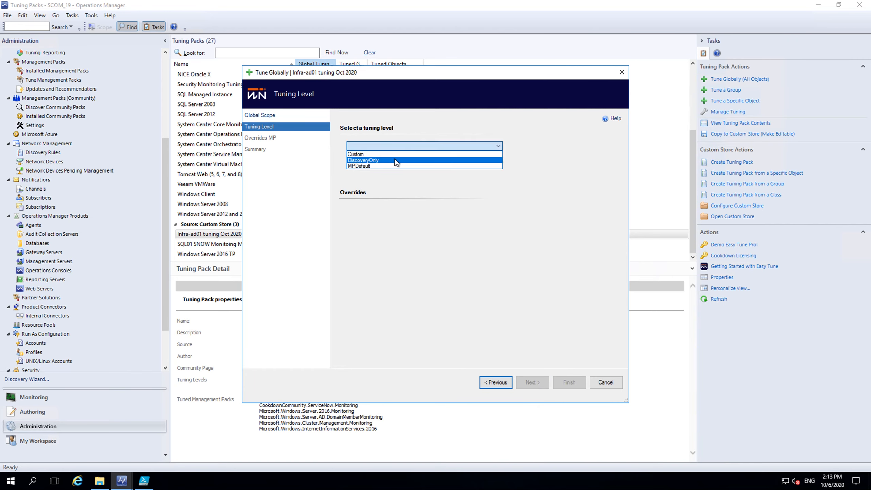
{"action": "left_click", "coordinate": [395, 158]}
{"action": "left_click", "coordinate": [541, 384]}
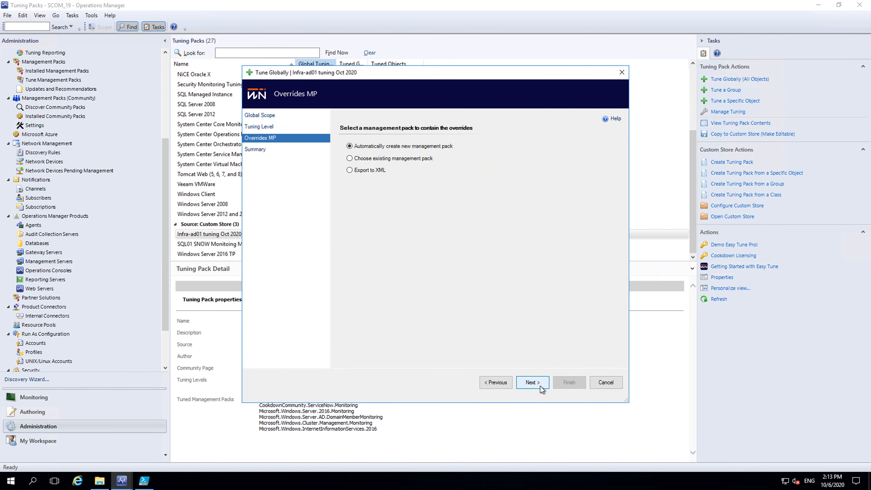
Export the global overrides to XML with the Desktop folder as output path, and finish the tuning wizard
{"action": "left_click", "coordinate": [367, 170]}
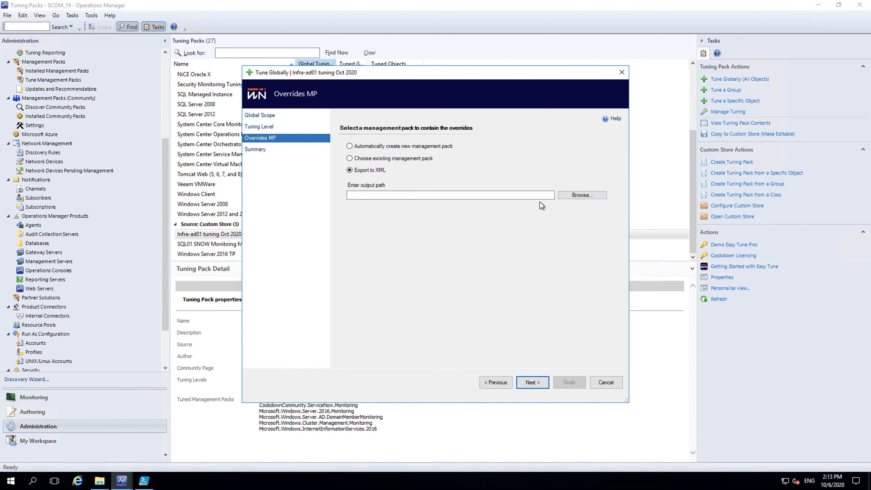
{"action": "left_click", "coordinate": [582, 195]}
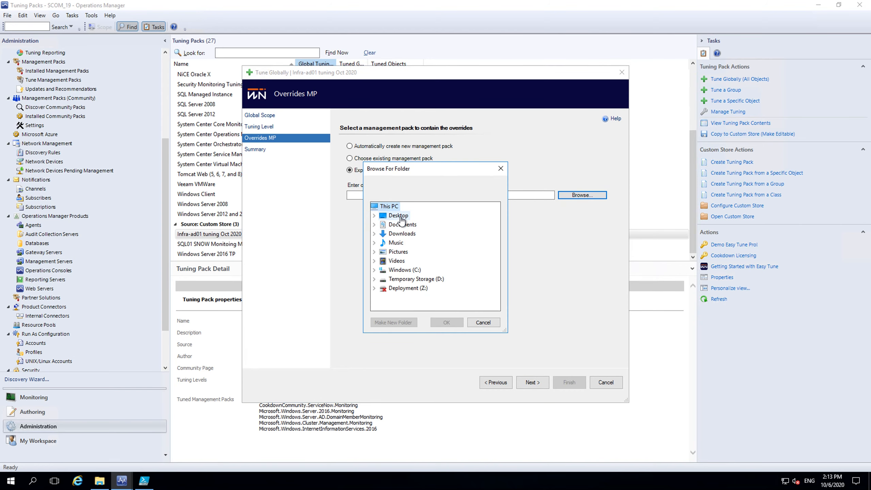
{"action": "left_click", "coordinate": [399, 216]}
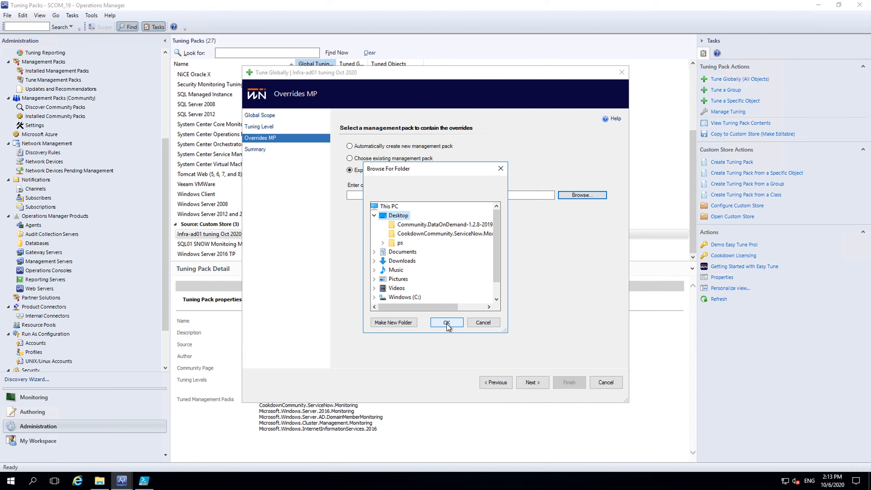
{"action": "left_click", "coordinate": [446, 323]}
{"action": "left_click", "coordinate": [532, 381]}
{"action": "left_click", "coordinate": [569, 382]}
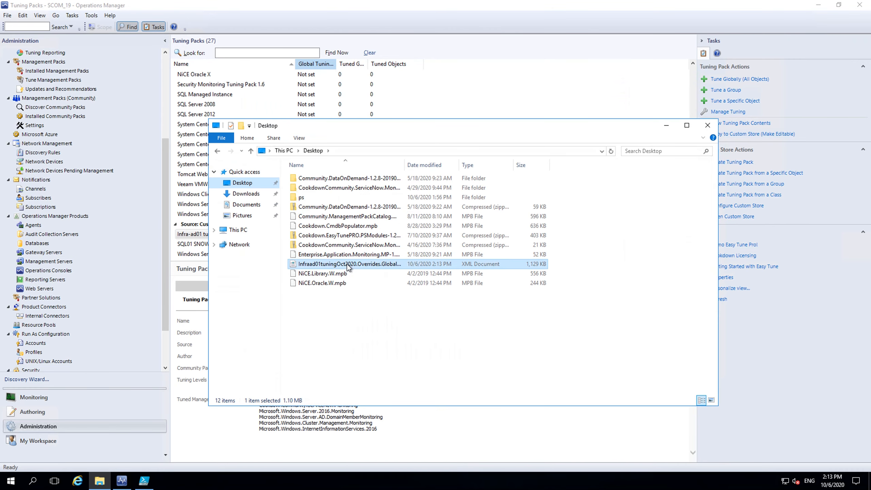
Open the exported Infraad01tuningOct2020.Overrides.Global.DiscoveryOnly.xml from the desktop, examine its references and overrides, and close it
{"action": "right_click", "coordinate": [373, 264]}
{"action": "left_click", "coordinate": [400, 274]}
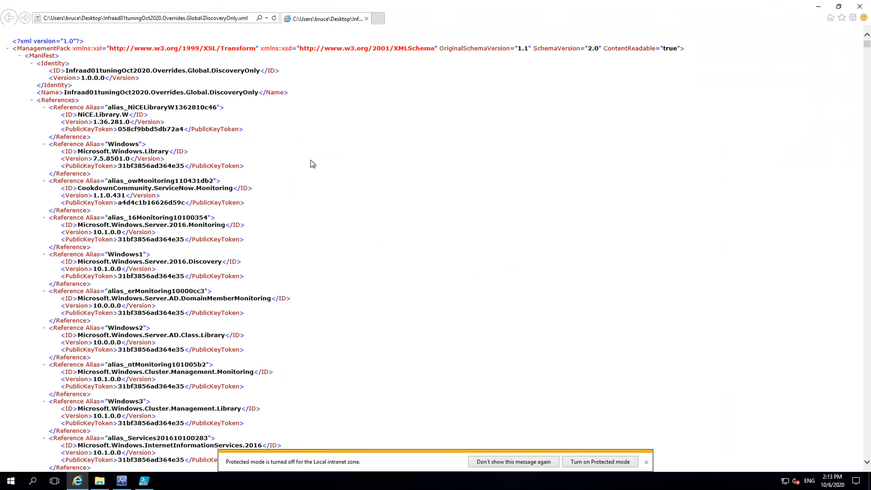
{"action": "scroll", "coordinate": [313, 203], "scroll_direction": "down", "scroll_amount": 10}
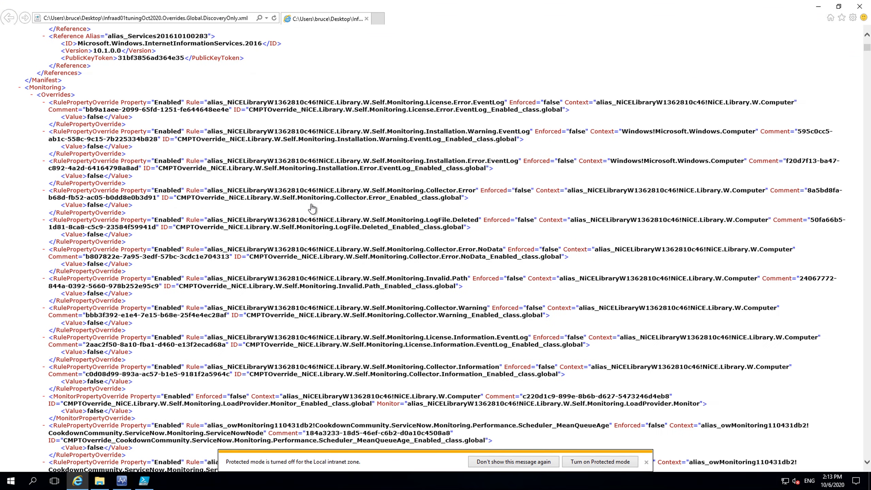
{"action": "left_click", "coordinate": [859, 6]}
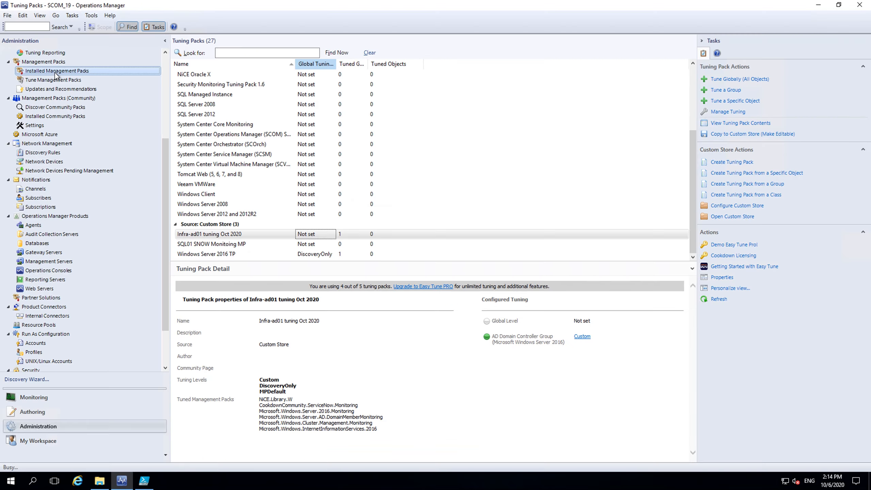
Import the exported Infra-ad01 DiscoveryOnly overrides file into the installed management packs
{"action": "left_click", "coordinate": [57, 71]}
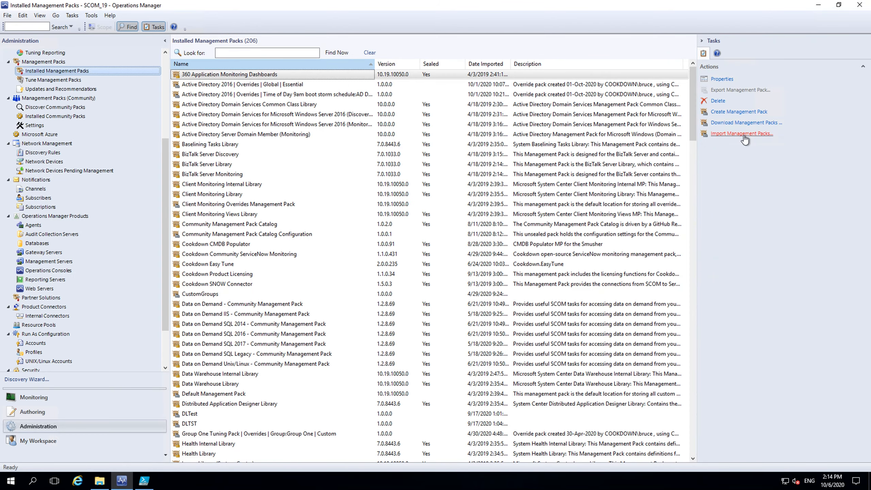
{"action": "left_click", "coordinate": [741, 133]}
{"action": "left_click", "coordinate": [505, 168]}
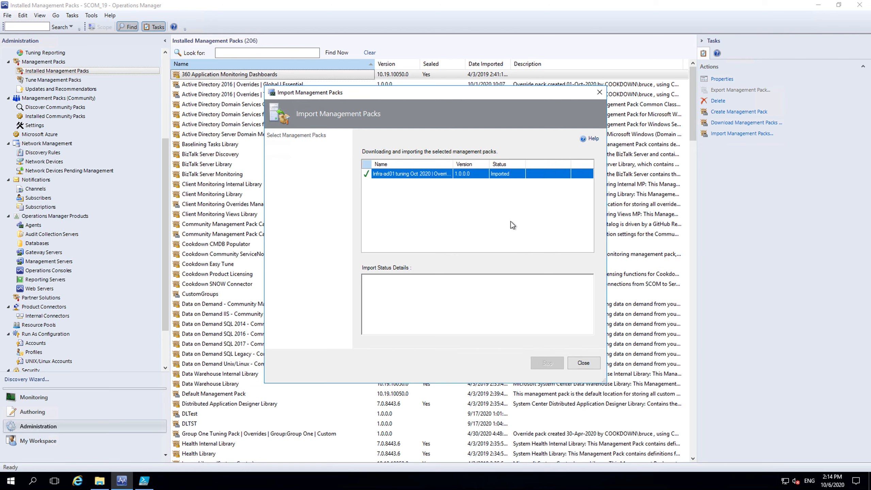
{"action": "left_click", "coordinate": [582, 362]}
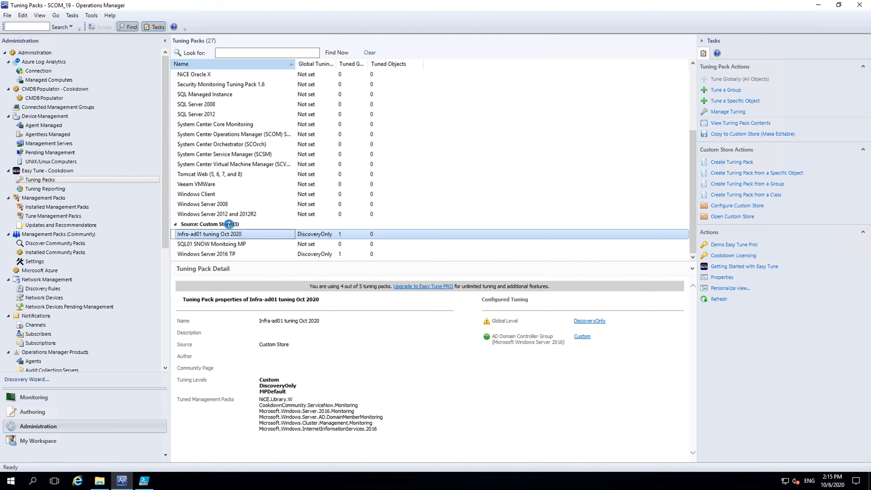
Check the configured tuning of the Infra-ad01 tuning Oct 2020 pack and the tuning pack usage notice
{"action": "left_click", "coordinate": [228, 223]}
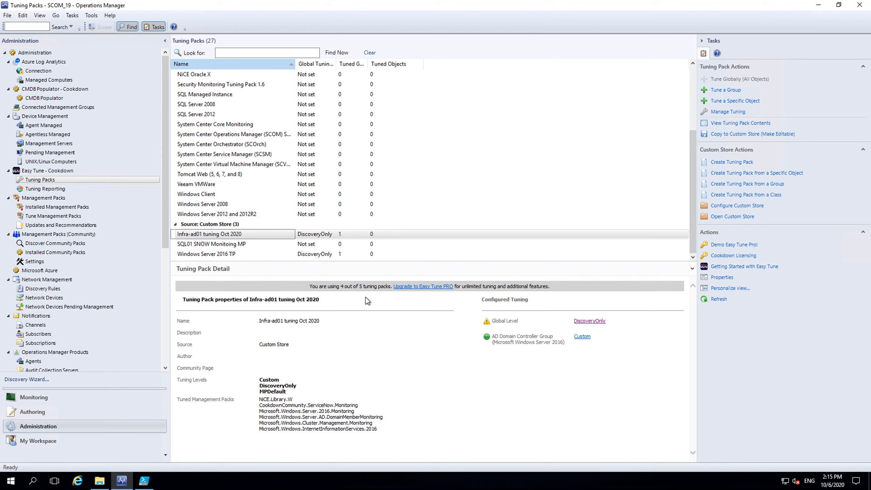
{"action": "left_click_drag", "start_coordinate": [313, 286], "coordinate": [395, 292]}
{"action": "left_click", "coordinate": [341, 286]}
Review the group tuning script in PowerShell ISE, and view its target pack System Center Core Monitoring in Operations Manager
{"action": "left_click", "coordinate": [143, 480]}
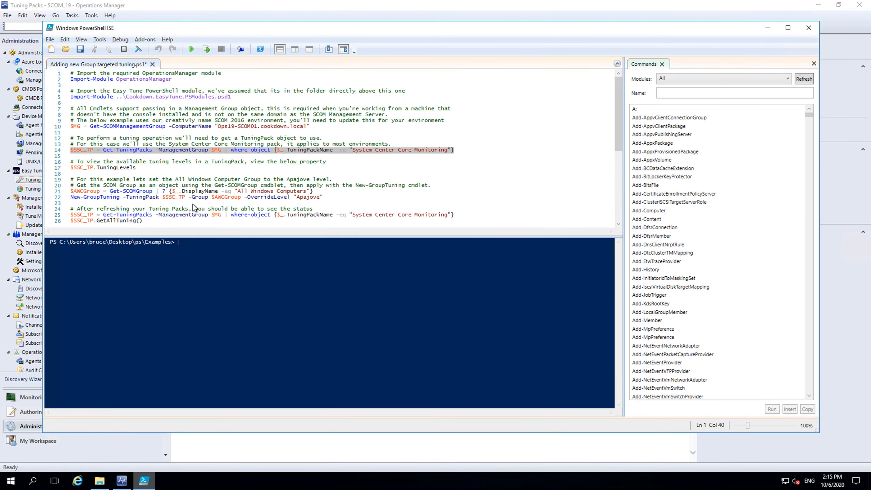
{"action": "left_click", "coordinate": [179, 144]}
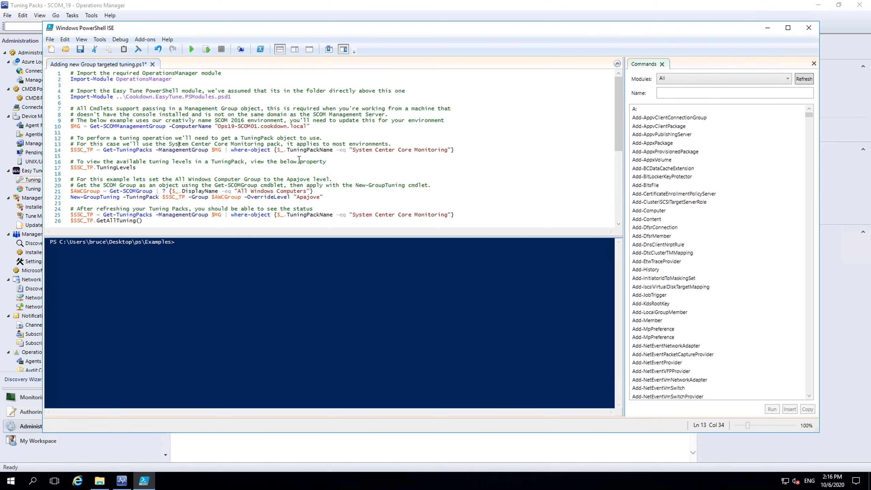
{"action": "left_click_drag", "start_coordinate": [355, 152], "coordinate": [425, 151]}
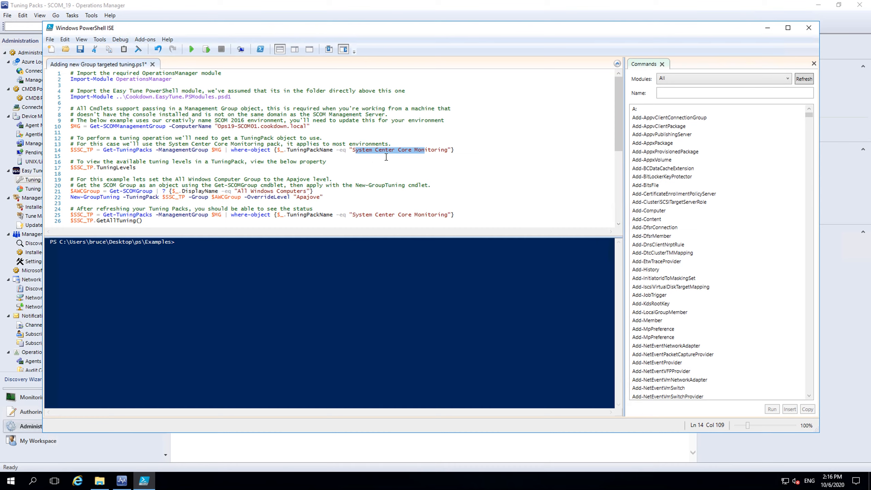
{"action": "left_click", "coordinate": [391, 17]}
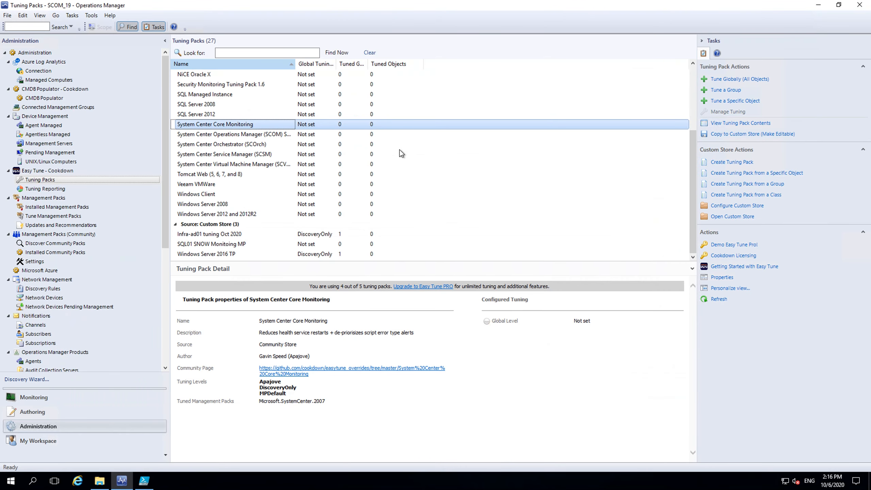
Run the PowerShell ISE script applying System Center Core Monitoring's Apajove level to the All Windows Computers group, and return to Operations Manager
{"action": "key", "text": "alt+Tab"}
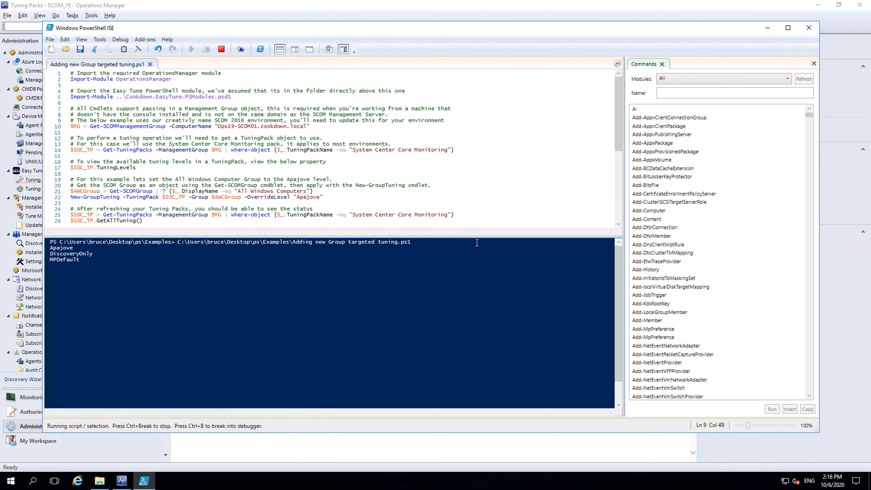
{"action": "double_click", "coordinate": [307, 197]}
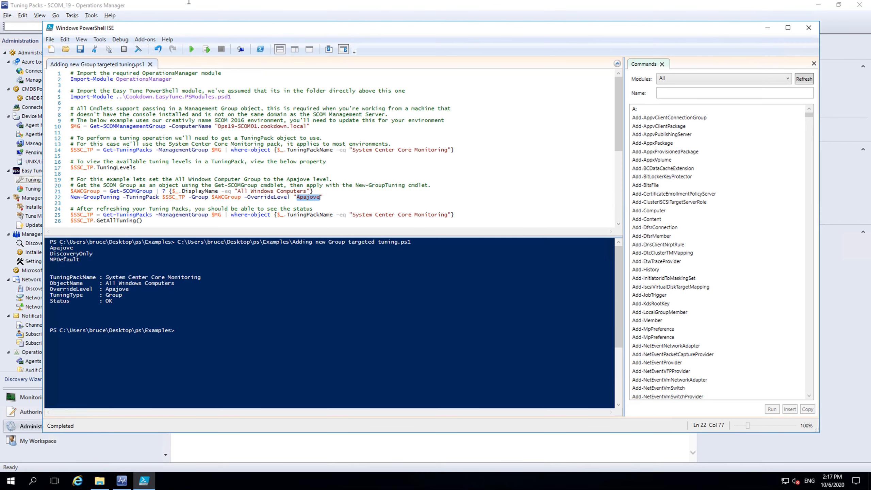
{"action": "left_click", "coordinate": [181, 11]}
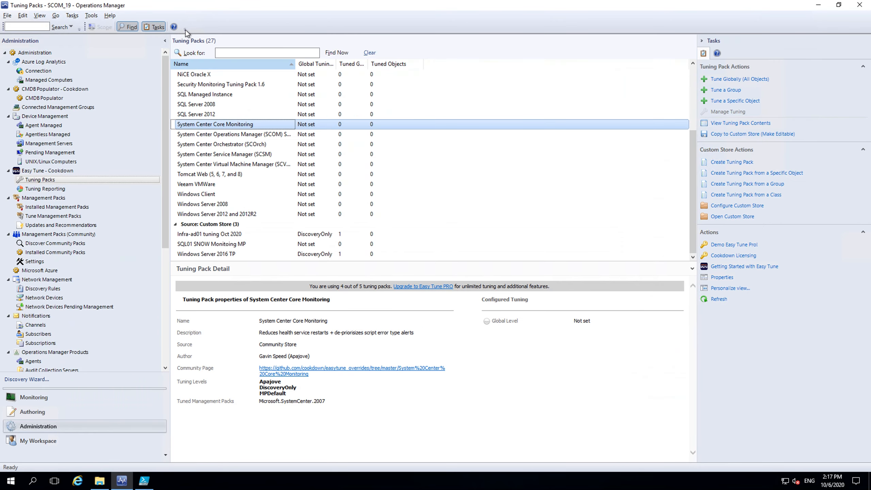